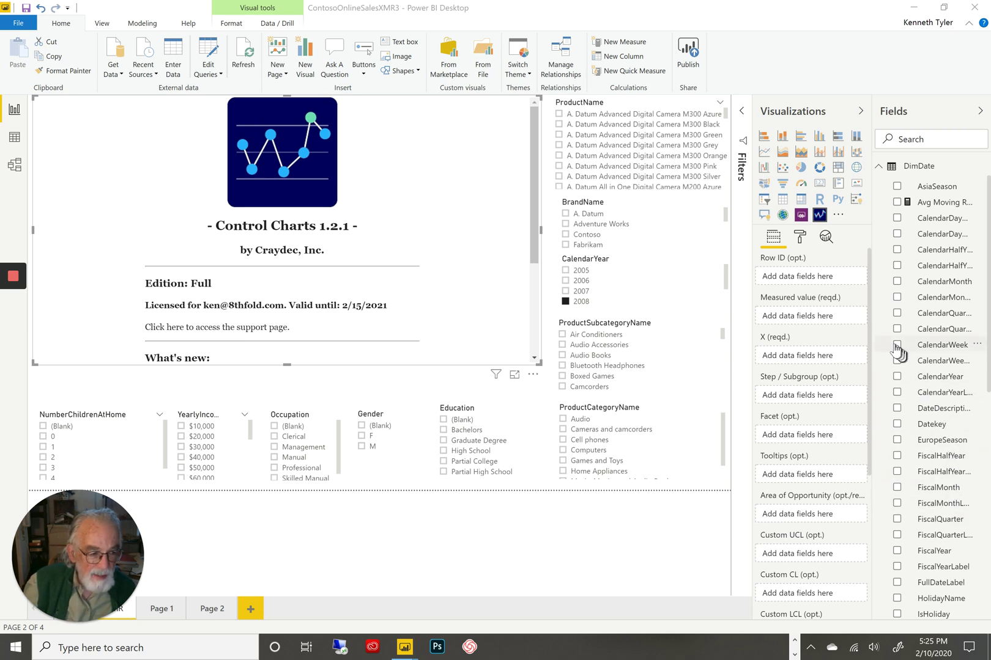
Step: Use CalendarMonth instead of CalendarMonthLabel on the X axis, with SalesAmount as the measured value
{"action": "left_click", "coordinate": [896, 298]}
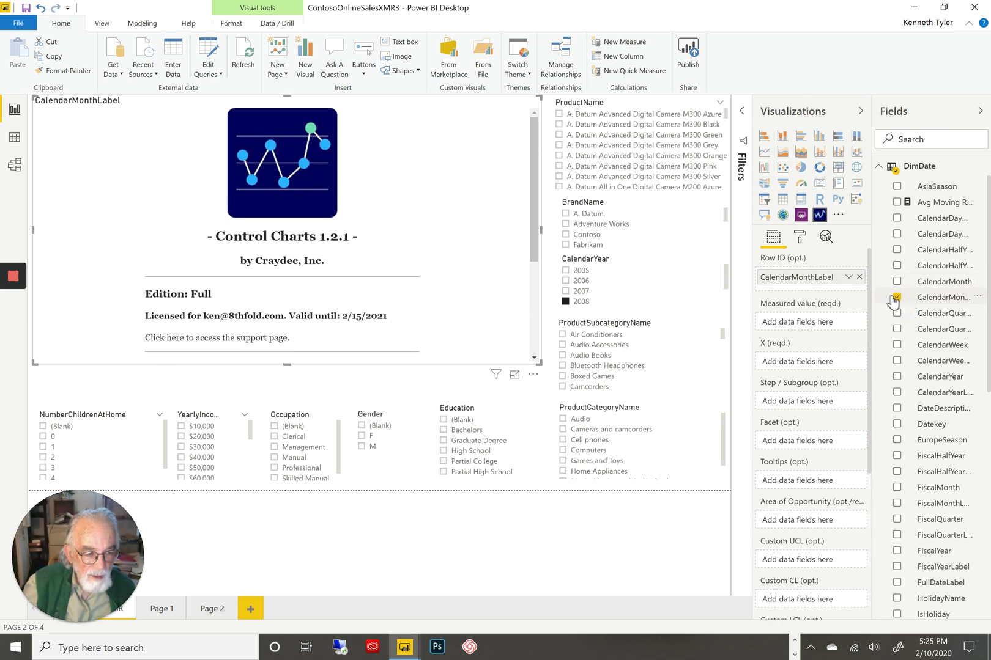
{"action": "left_click_drag", "start_coordinate": [822, 277], "coordinate": [824, 373]}
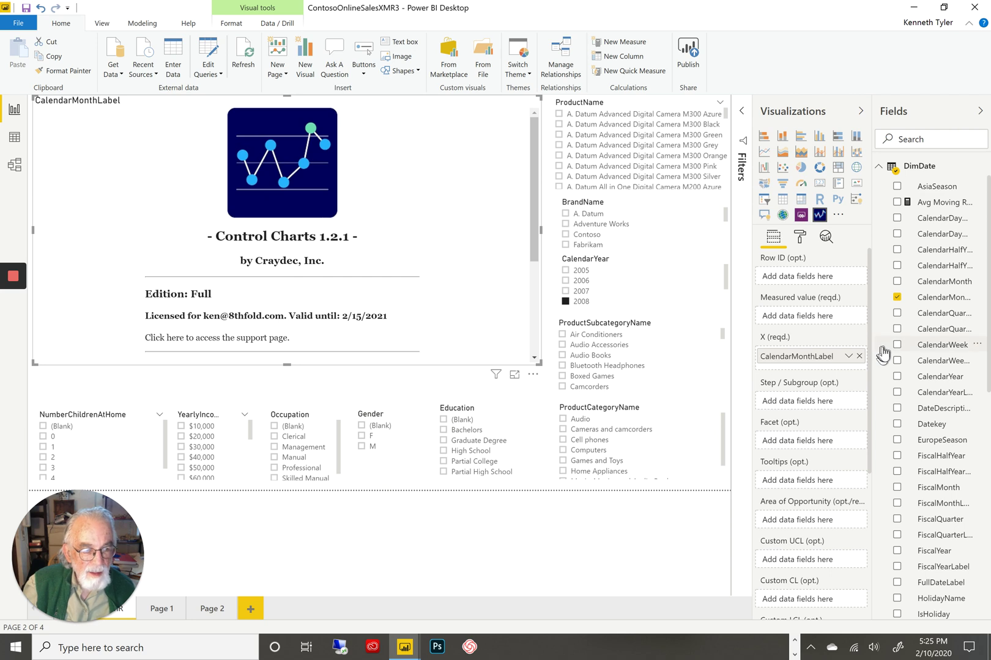
{"action": "left_click", "coordinate": [897, 281]}
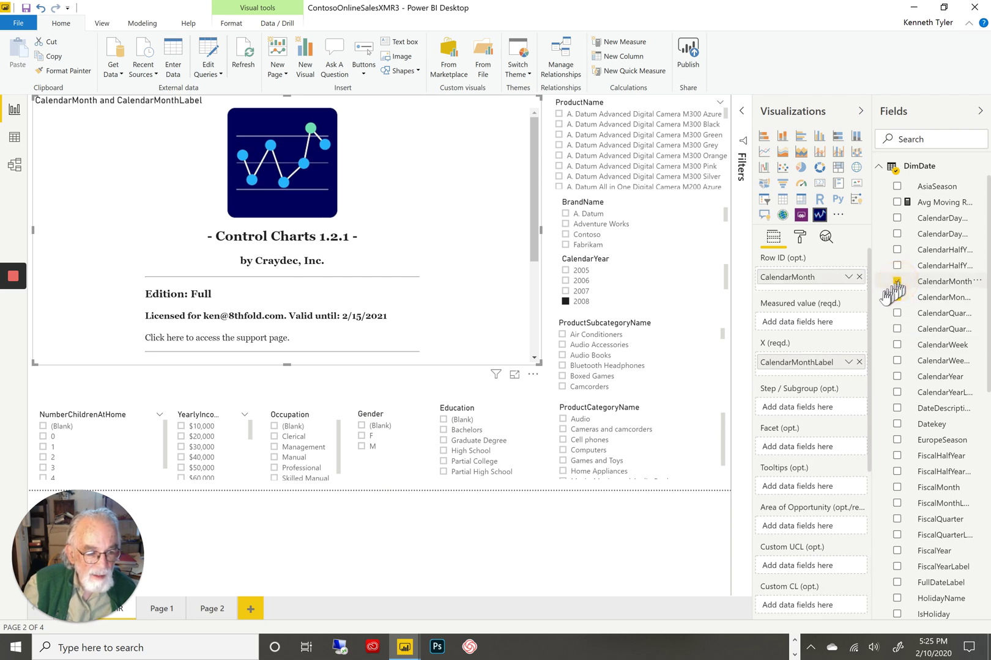
{"action": "left_click", "coordinate": [860, 362]}
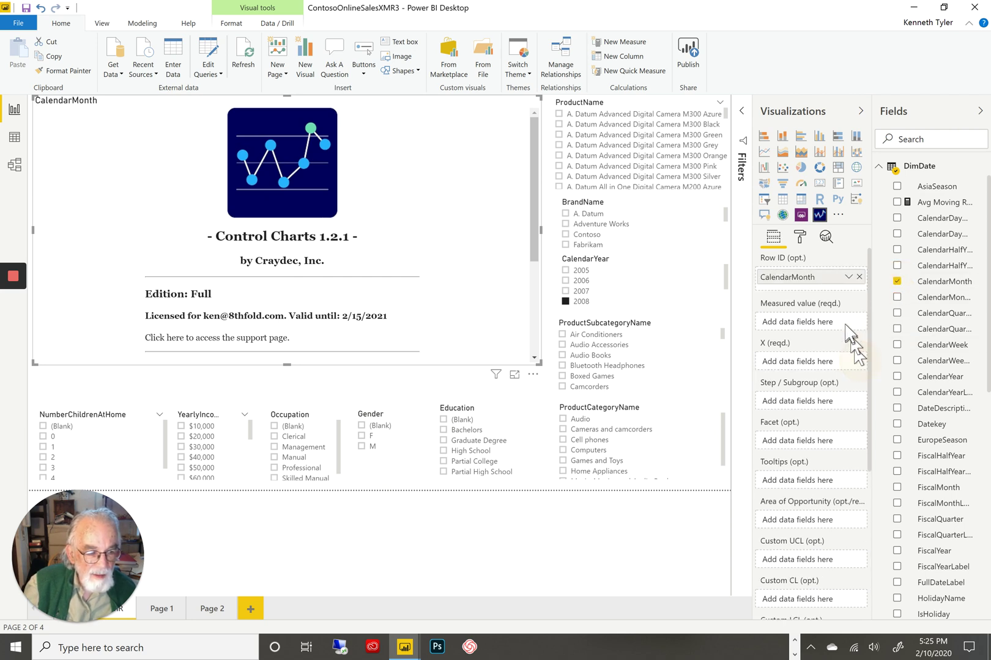
{"action": "left_click_drag", "start_coordinate": [827, 280], "coordinate": [829, 361]}
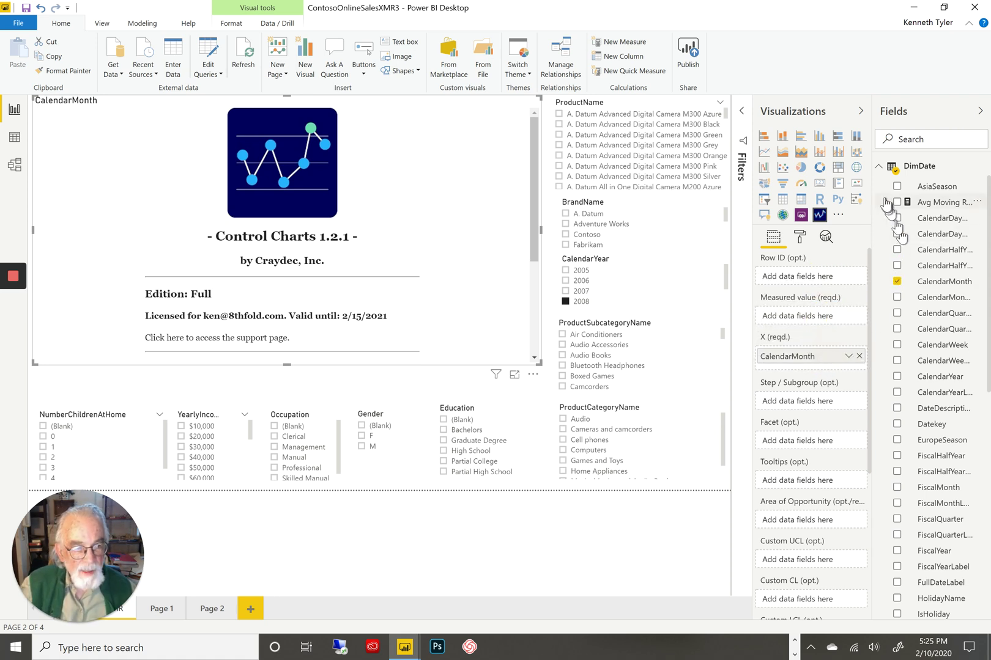
{"action": "left_click", "coordinate": [878, 167]}
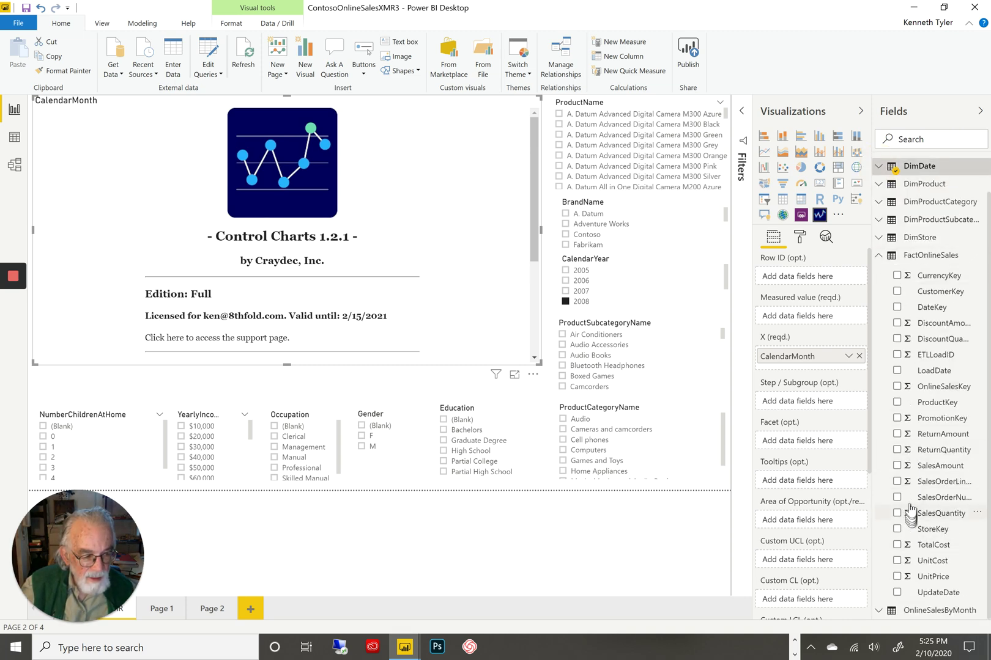
{"action": "left_click", "coordinate": [897, 466]}
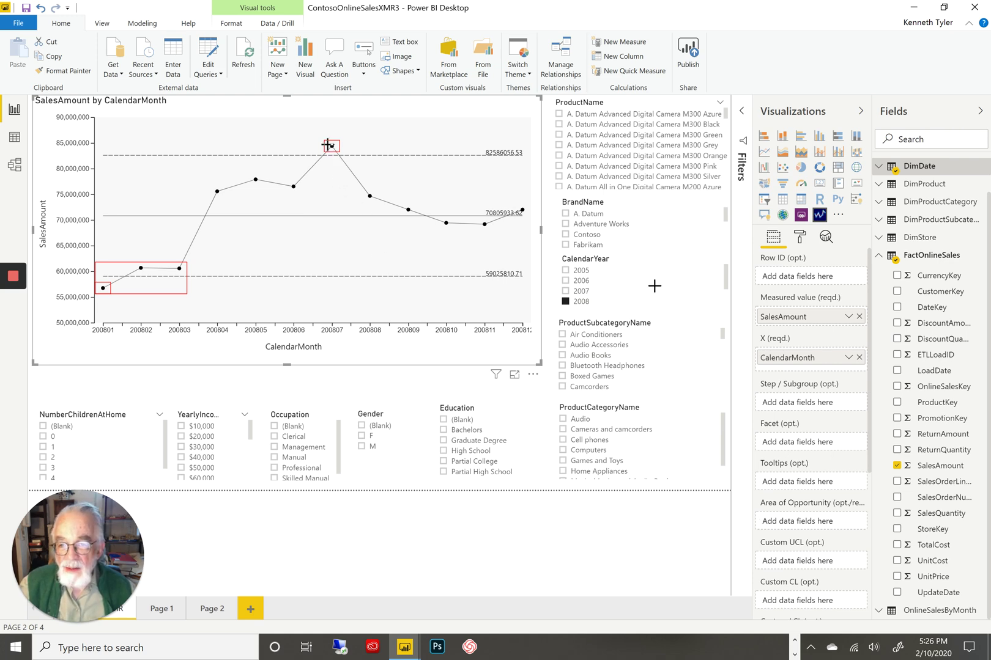
{"action": "left_click", "coordinate": [322, 138]}
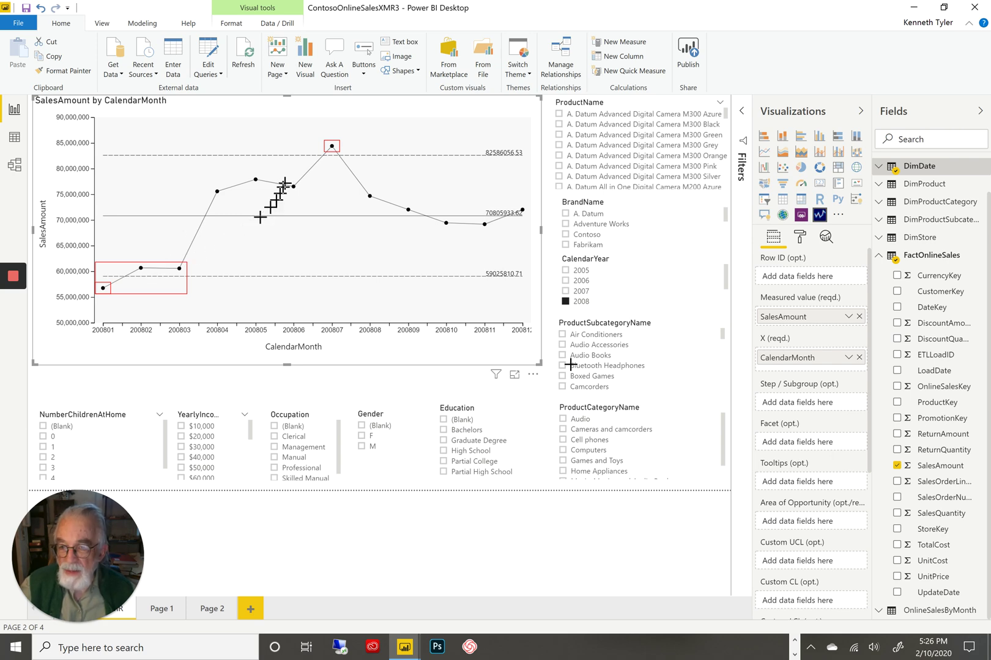
{"action": "mouse_move", "coordinate": [178, 275]}
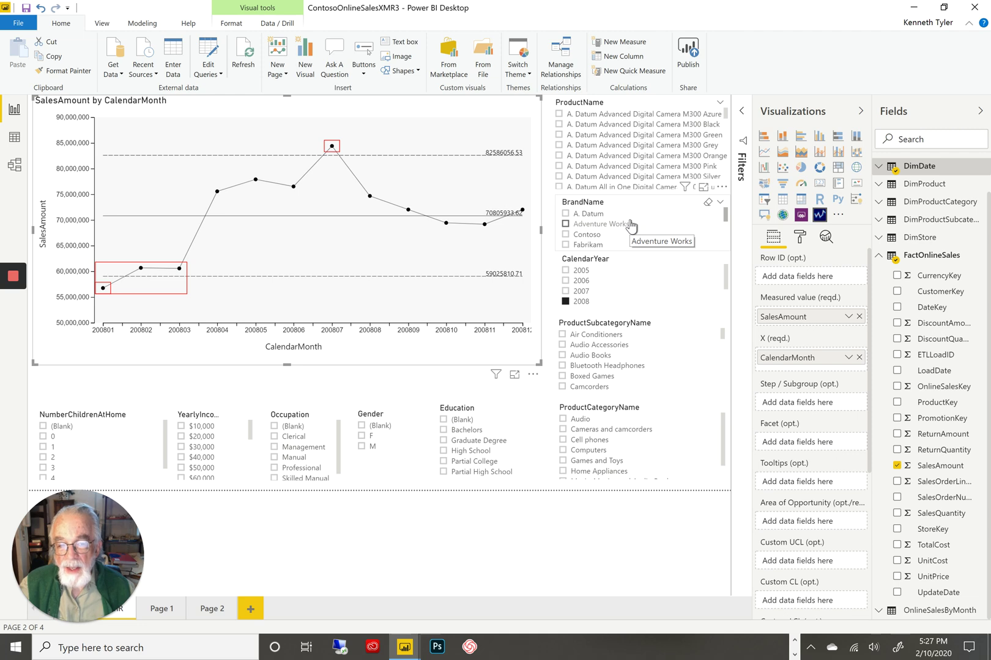
Step: Filter the chart by brand through A. Datum, Adventure Works, Contoso and Fabrikam, ending on Litware
{"action": "left_click", "coordinate": [565, 214]}
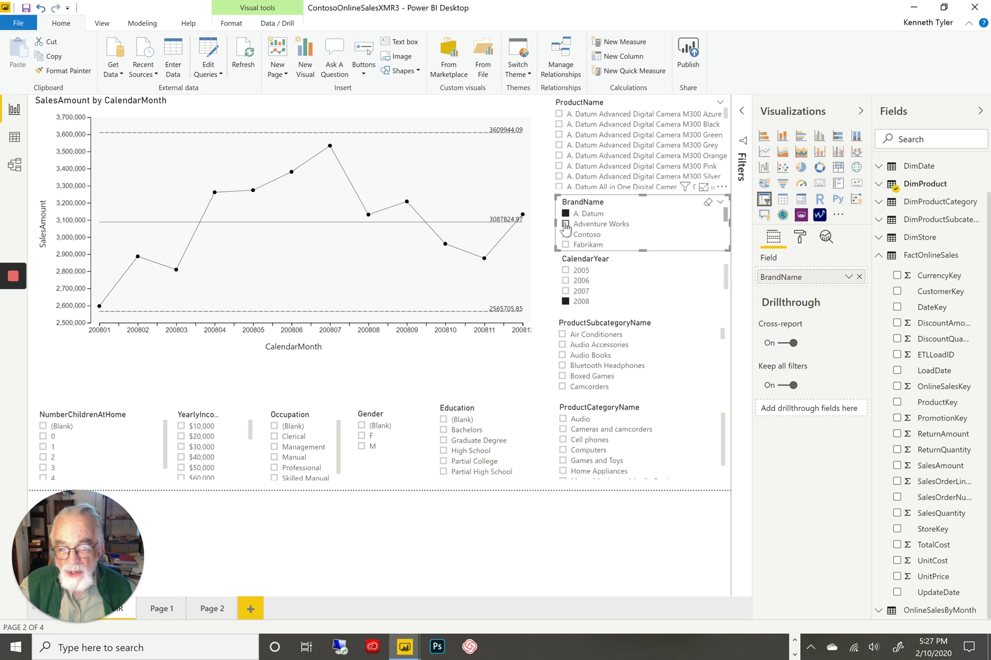
{"action": "left_click", "coordinate": [566, 225]}
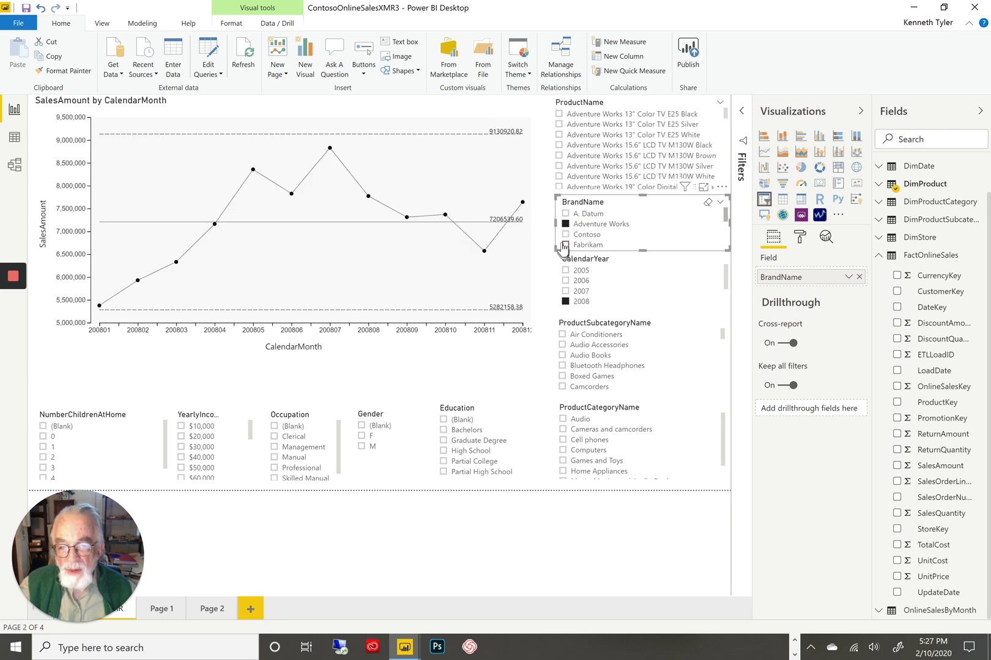
{"action": "left_click", "coordinate": [565, 237]}
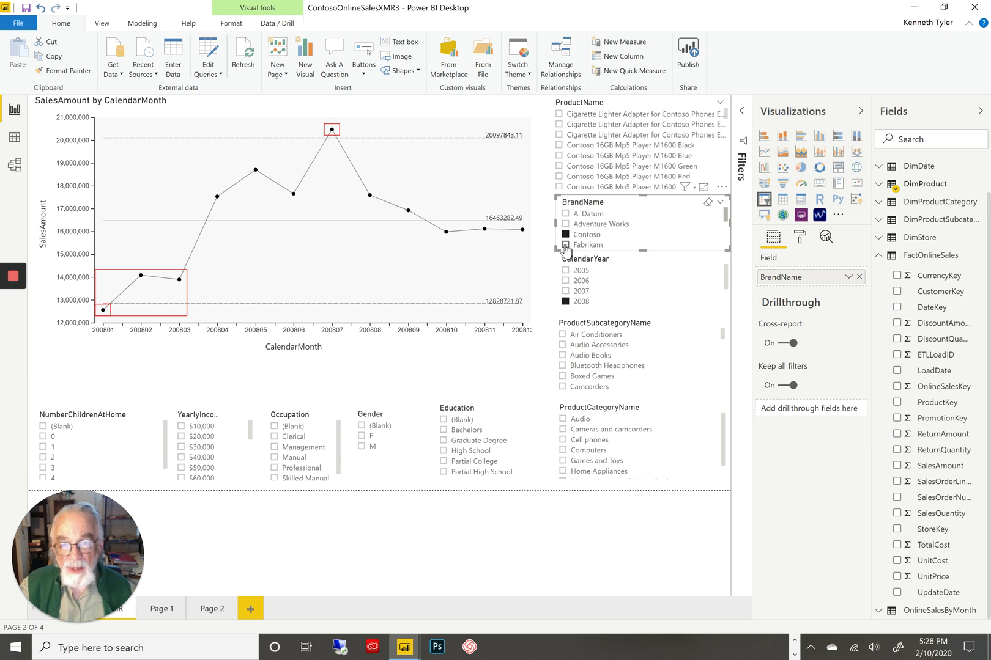
{"action": "left_click", "coordinate": [565, 246]}
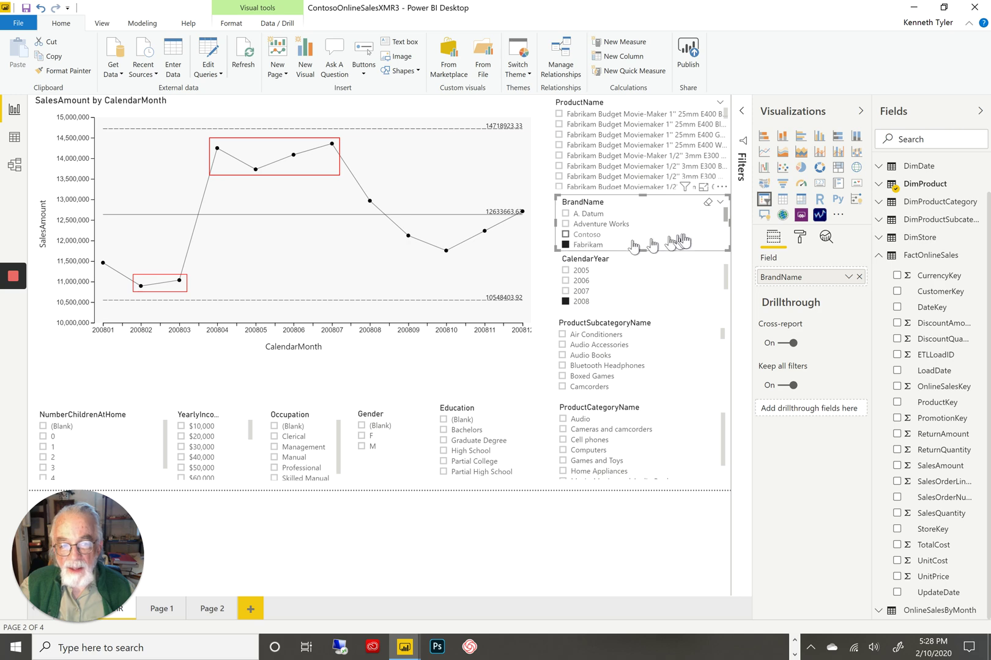
{"action": "left_click", "coordinate": [726, 218]}
{"action": "left_click_drag", "start_coordinate": [725, 218], "coordinate": [723, 233]}
{"action": "left_click", "coordinate": [566, 215]}
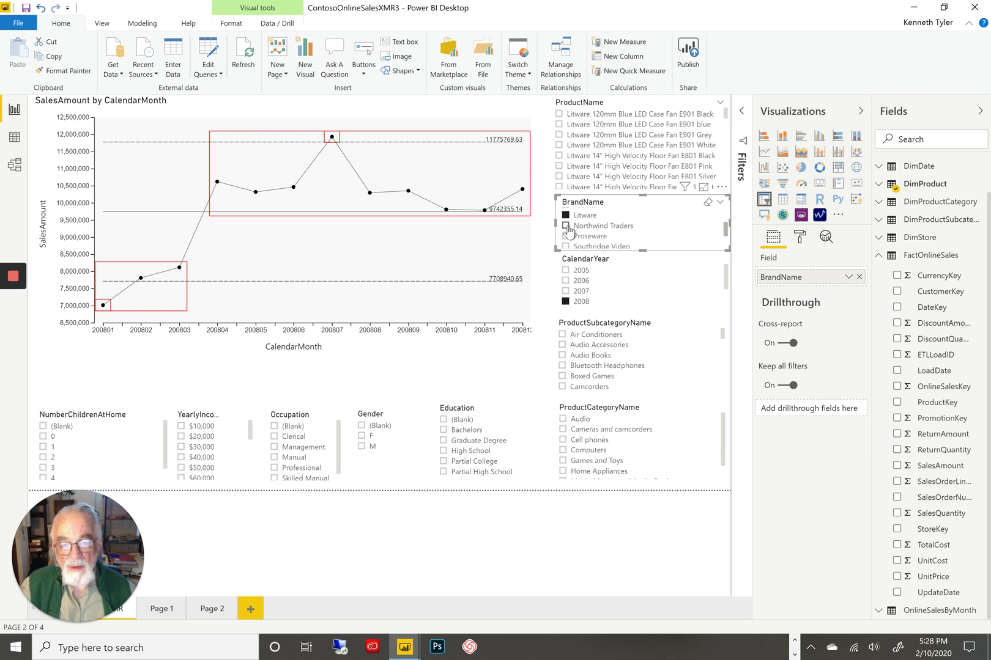
Step: View Northwind Traders, Proseware, Southridge Video, Tailspin Toys and The Phone Company, then clear the brand slicer
{"action": "left_click", "coordinate": [566, 226]}
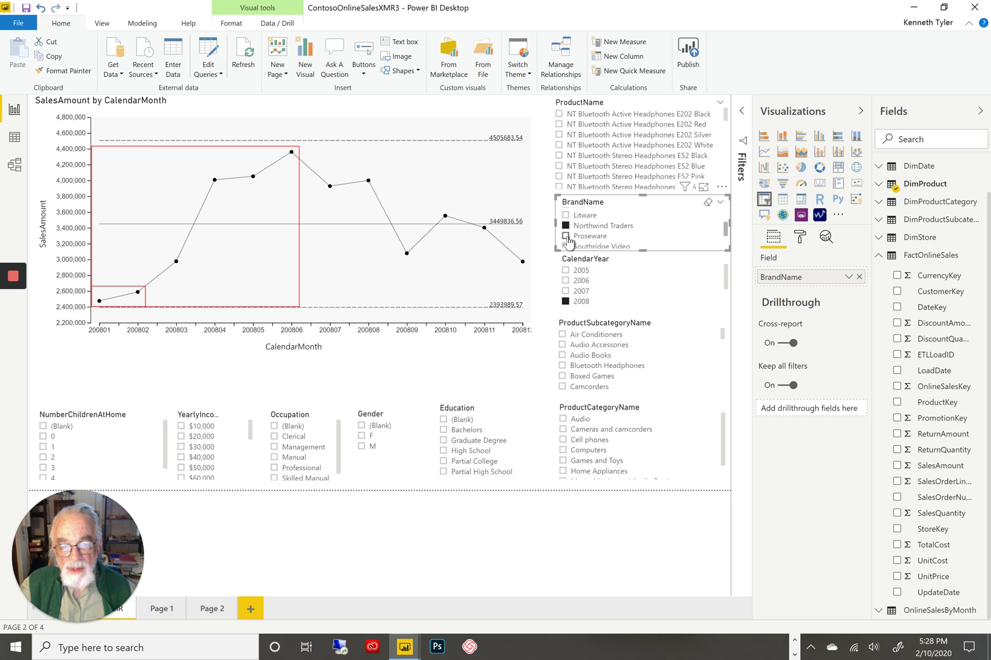
{"action": "left_click", "coordinate": [565, 236]}
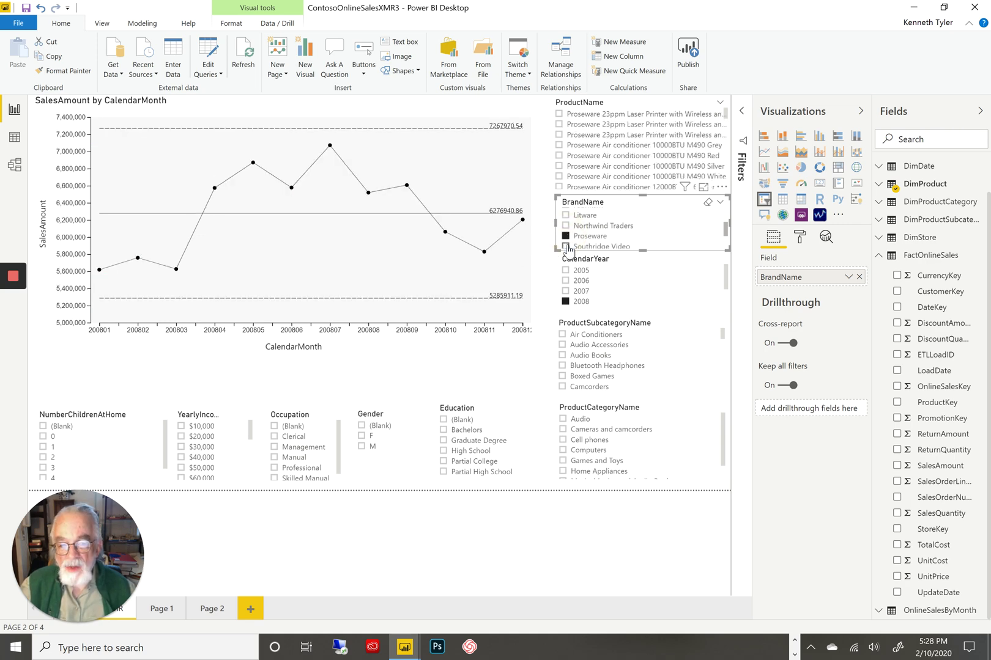
{"action": "left_click", "coordinate": [565, 247]}
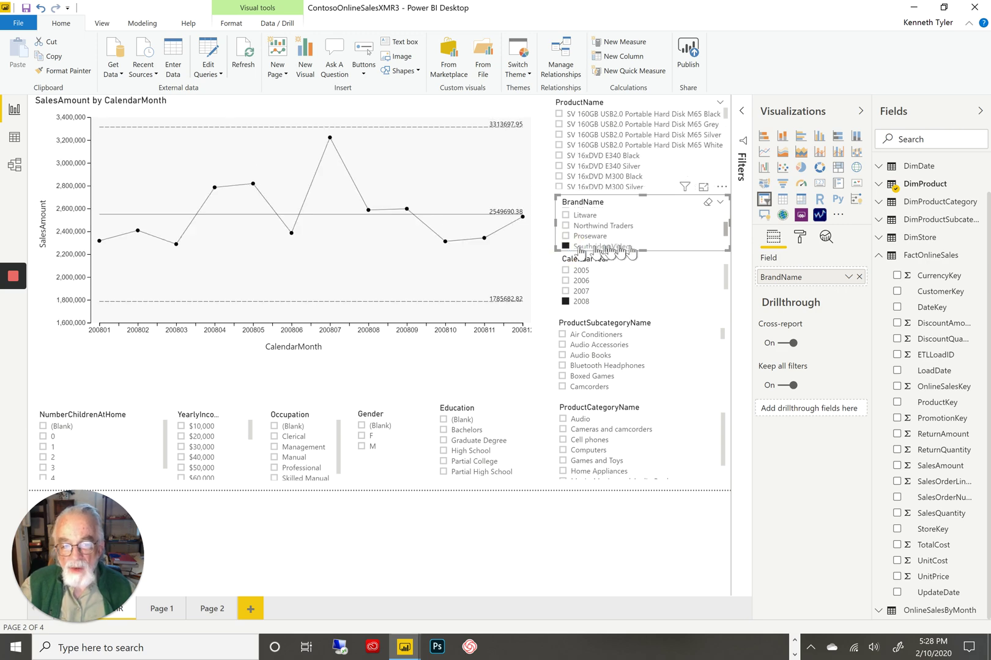
{"action": "mouse_move", "coordinate": [728, 240]}
{"action": "left_mouse_down"}
{"action": "mouse_move", "coordinate": [724, 230]}
{"action": "mouse_move", "coordinate": [723, 241]}
{"action": "left_mouse_up"}
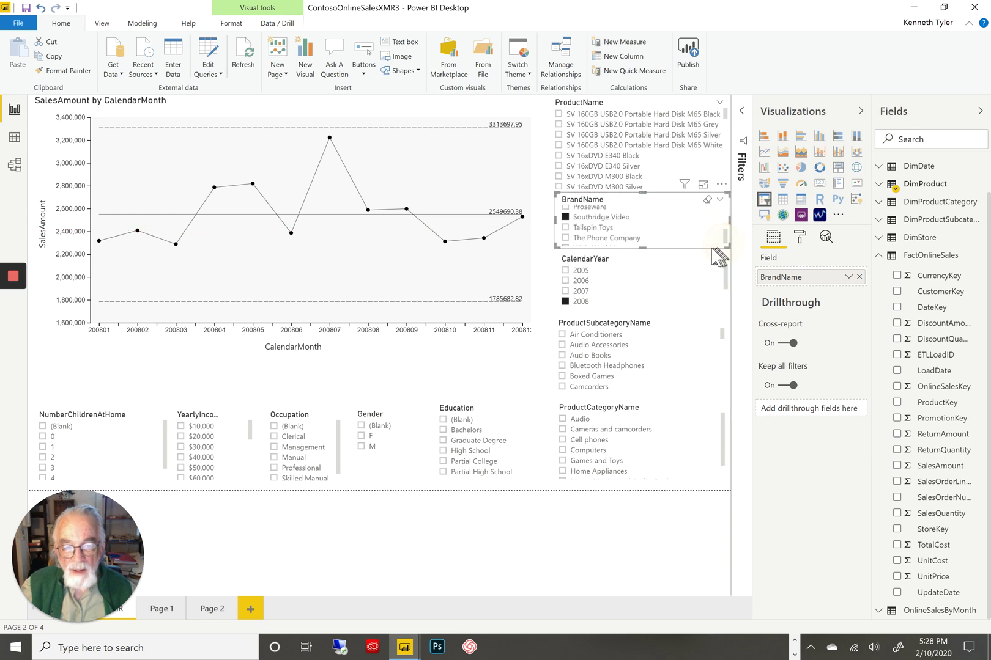
{"action": "left_click", "coordinate": [566, 229]}
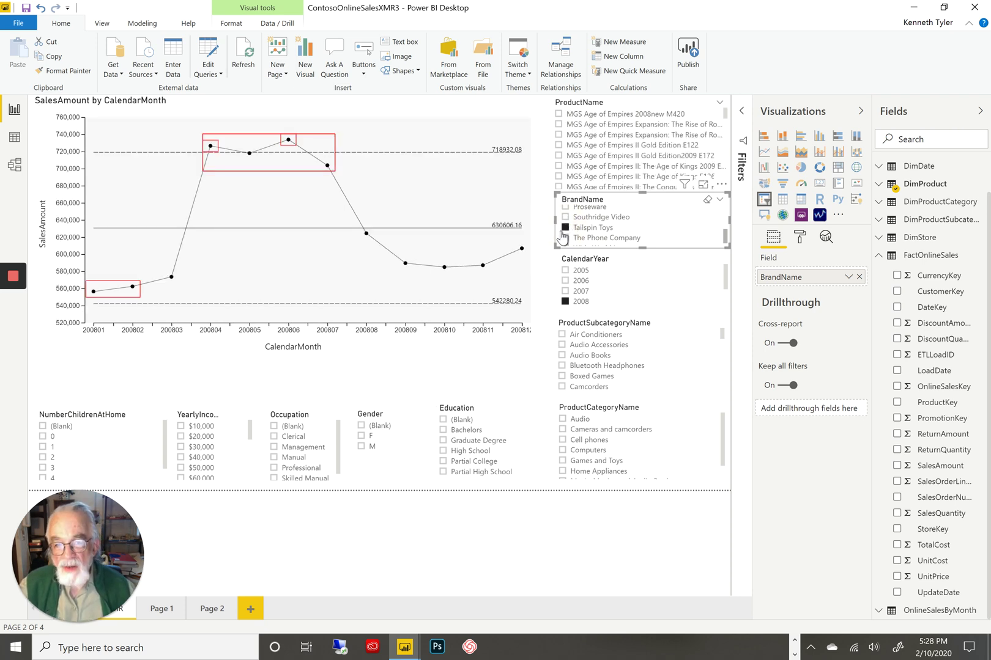
{"action": "left_click", "coordinate": [564, 240]}
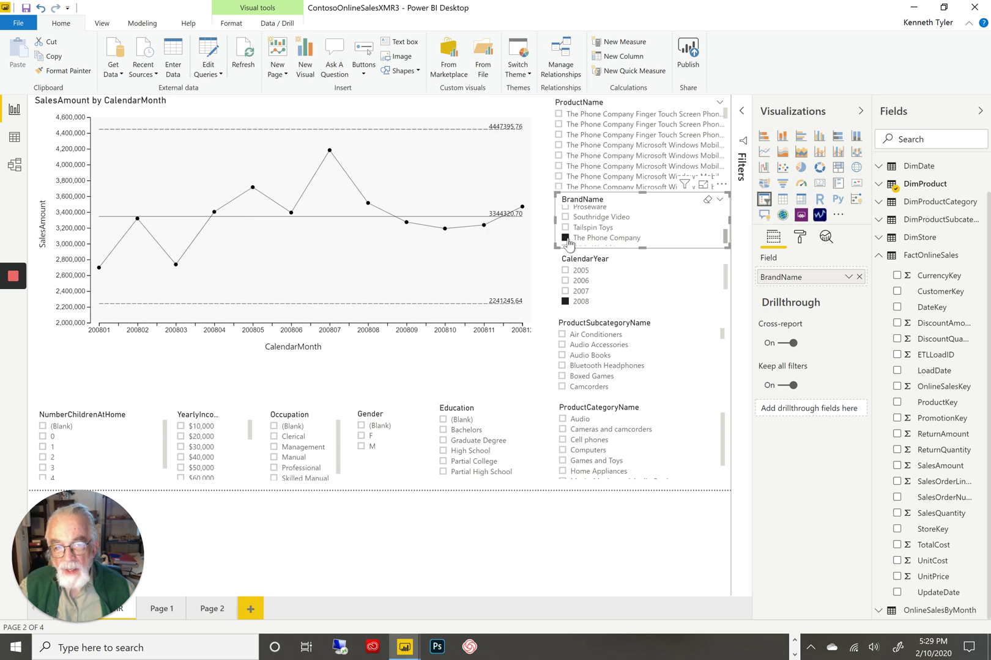
{"action": "left_click", "coordinate": [708, 200]}
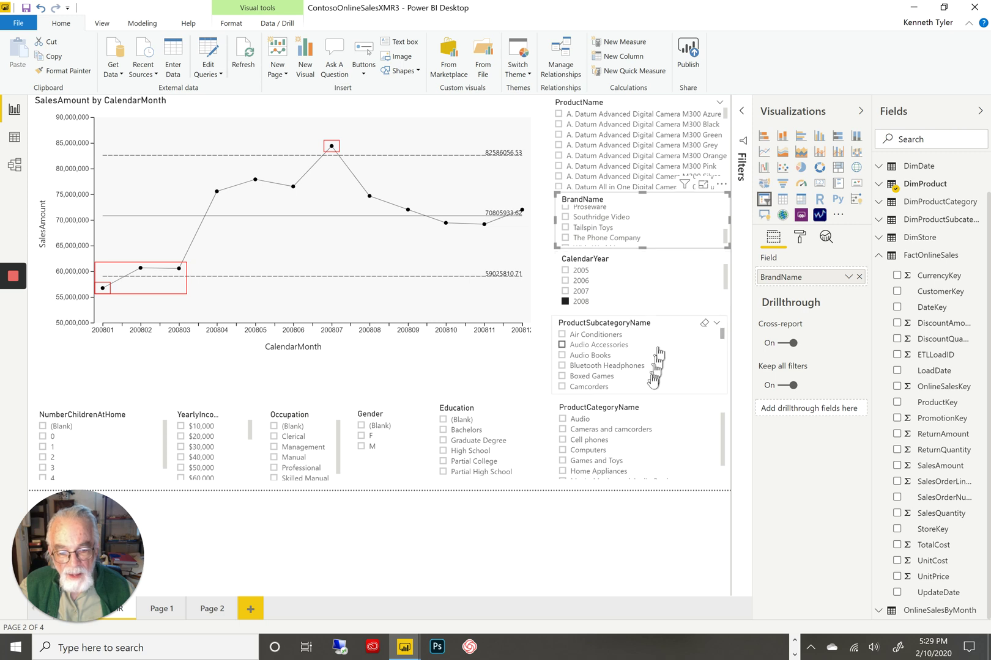
Step: Filter the chart by Audio, Cameras and camcorders, Cell phones, Computers, Games and Toys, then Home Appliances
{"action": "left_click", "coordinate": [562, 420]}
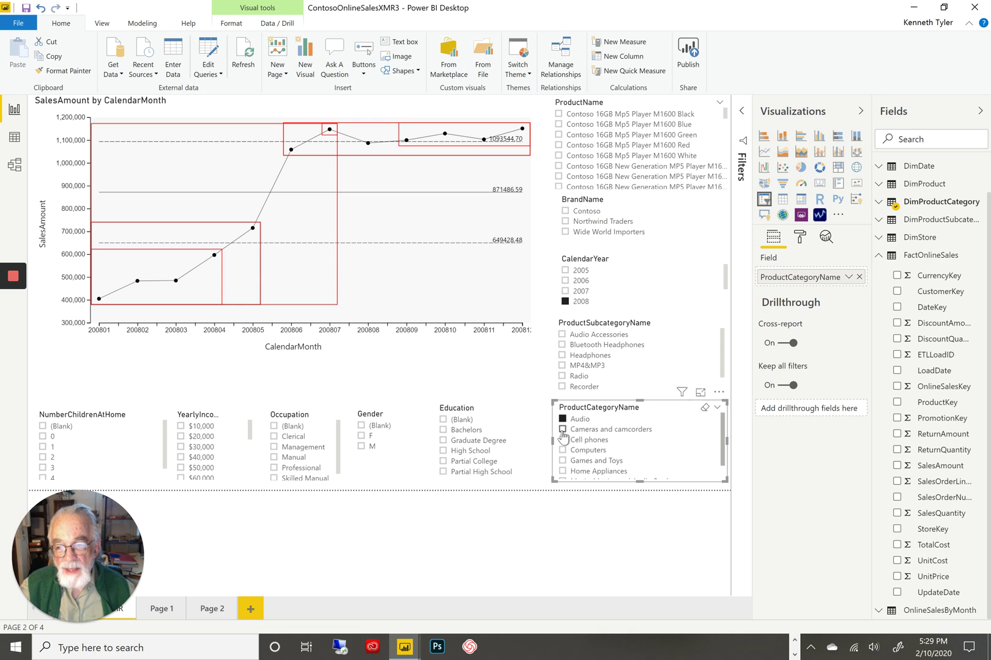
{"action": "left_click", "coordinate": [562, 431]}
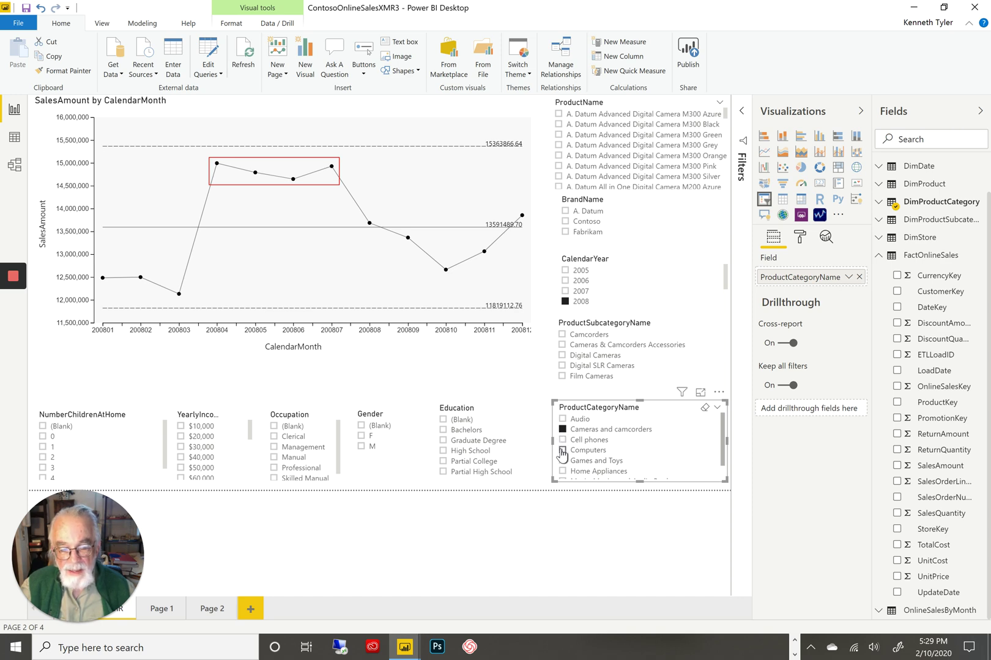
{"action": "left_click", "coordinate": [562, 440]}
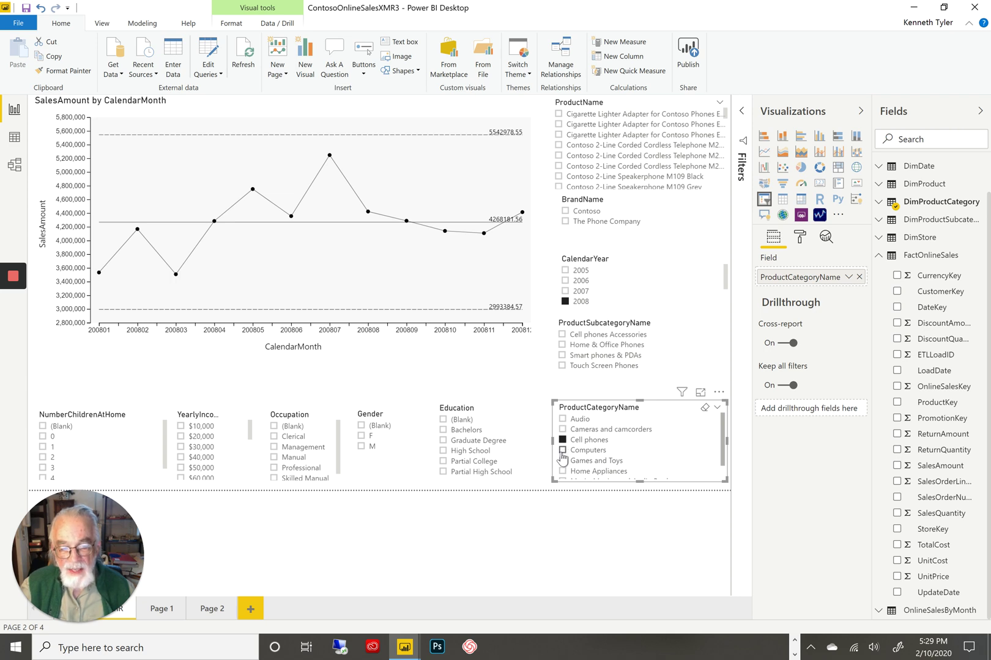
{"action": "left_click", "coordinate": [563, 455]}
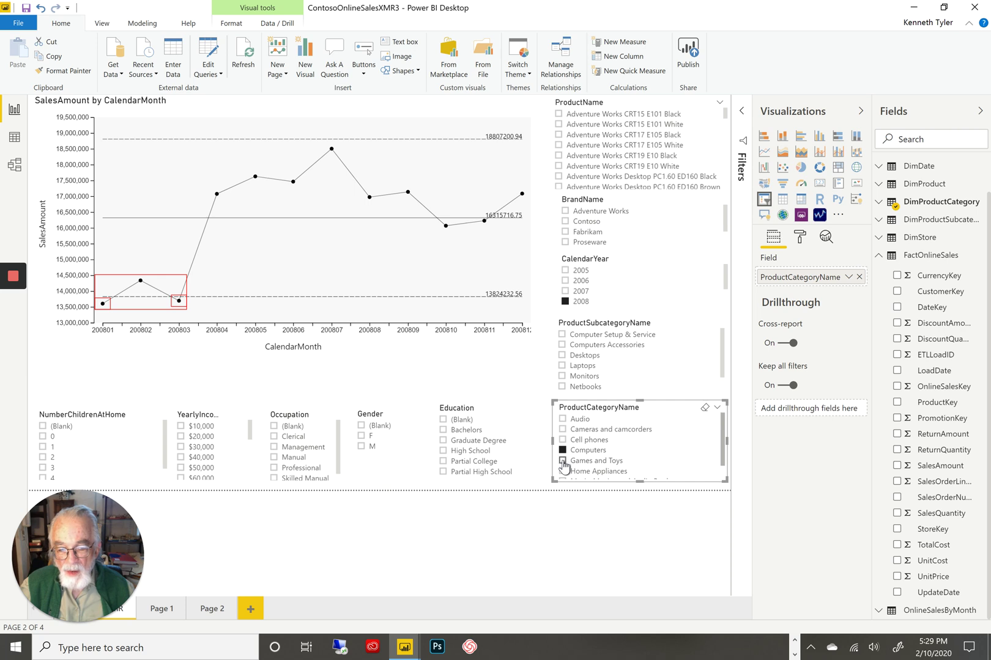
{"action": "left_click", "coordinate": [563, 462]}
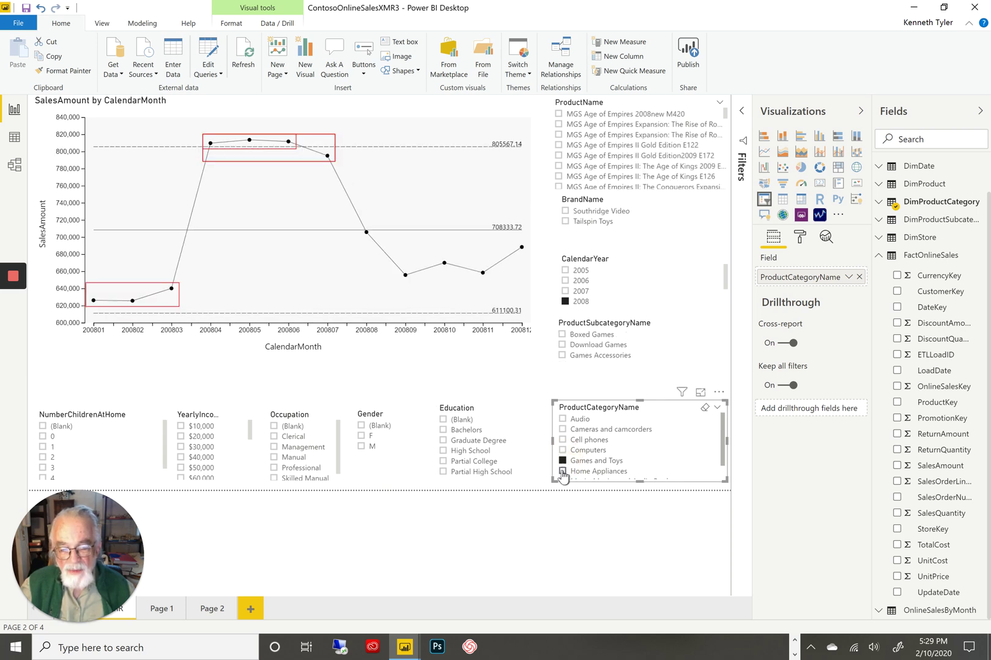
{"action": "left_click", "coordinate": [563, 472]}
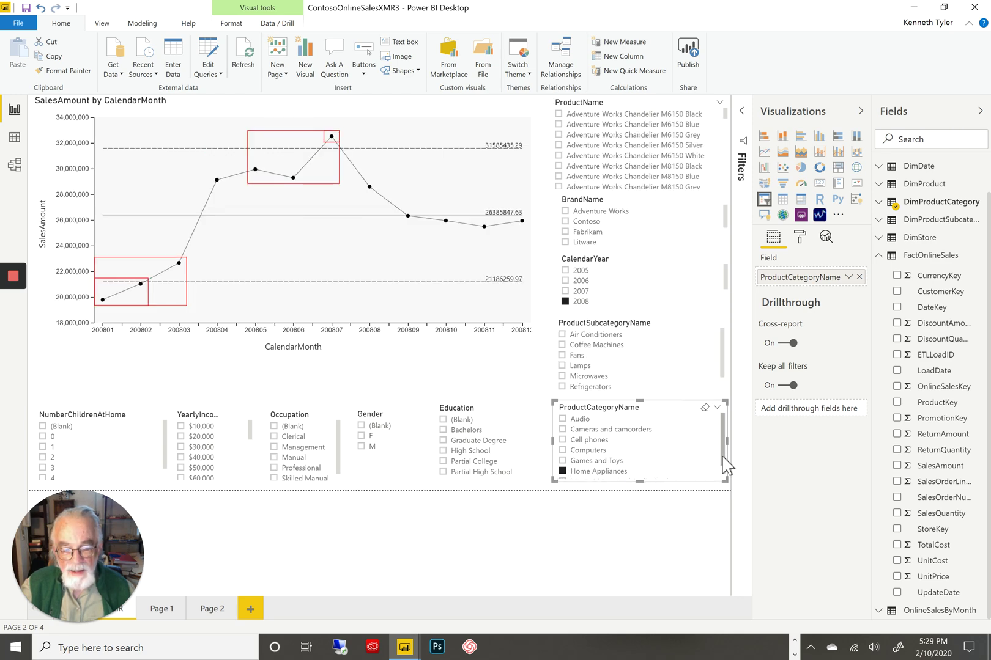
Step: Show Music, Movies and Audio Books, then TV and Video, and clear the TV and Video filter
{"action": "left_click_drag", "start_coordinate": [725, 460], "coordinate": [724, 477]}
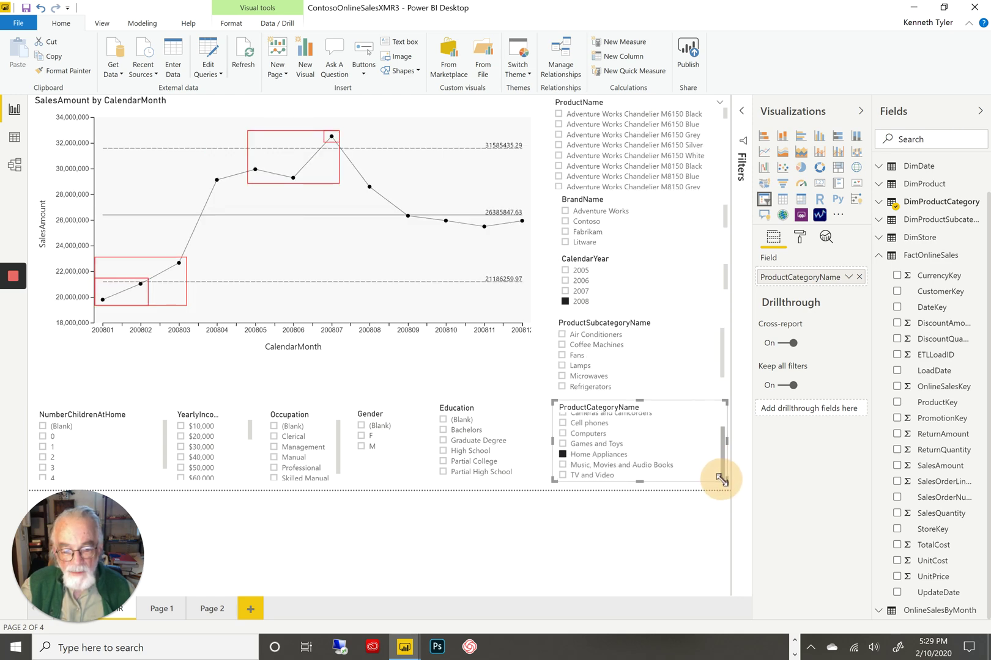
{"action": "left_click", "coordinate": [566, 467]}
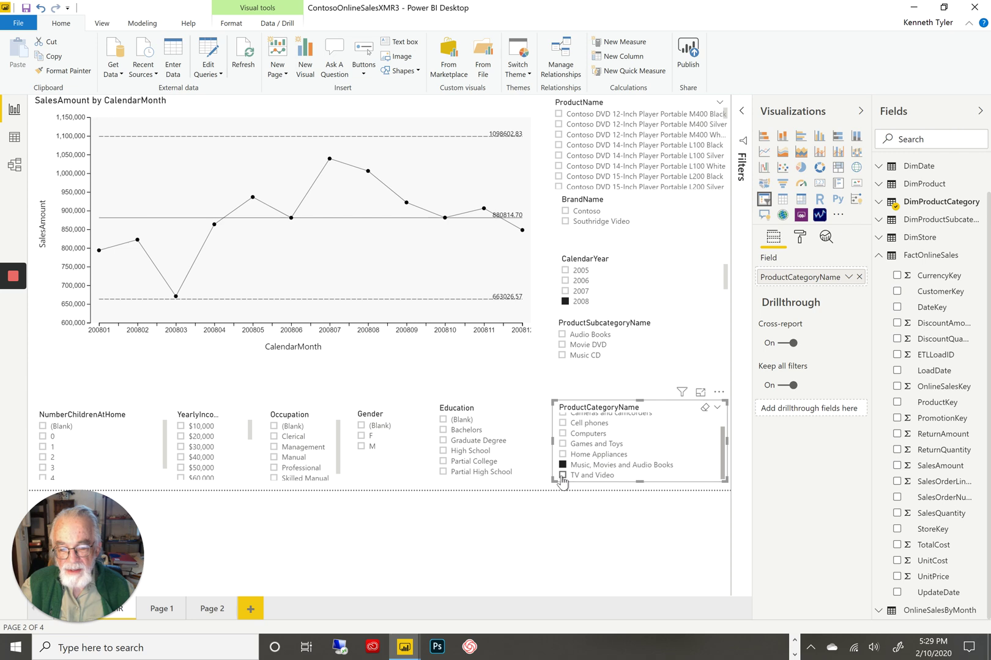
{"action": "left_click", "coordinate": [562, 477]}
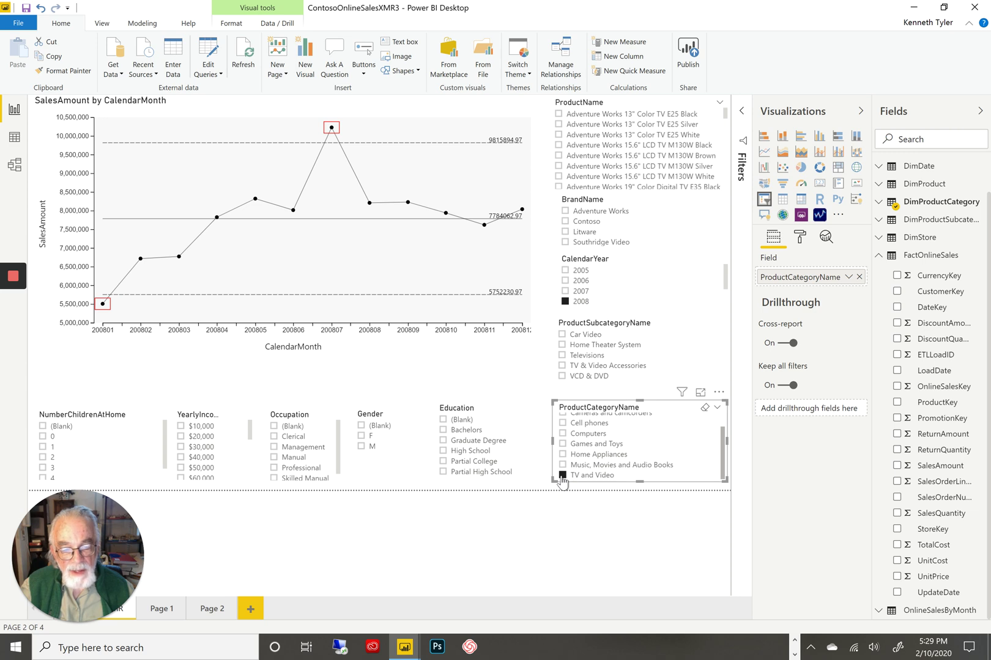
{"action": "left_click", "coordinate": [704, 408]}
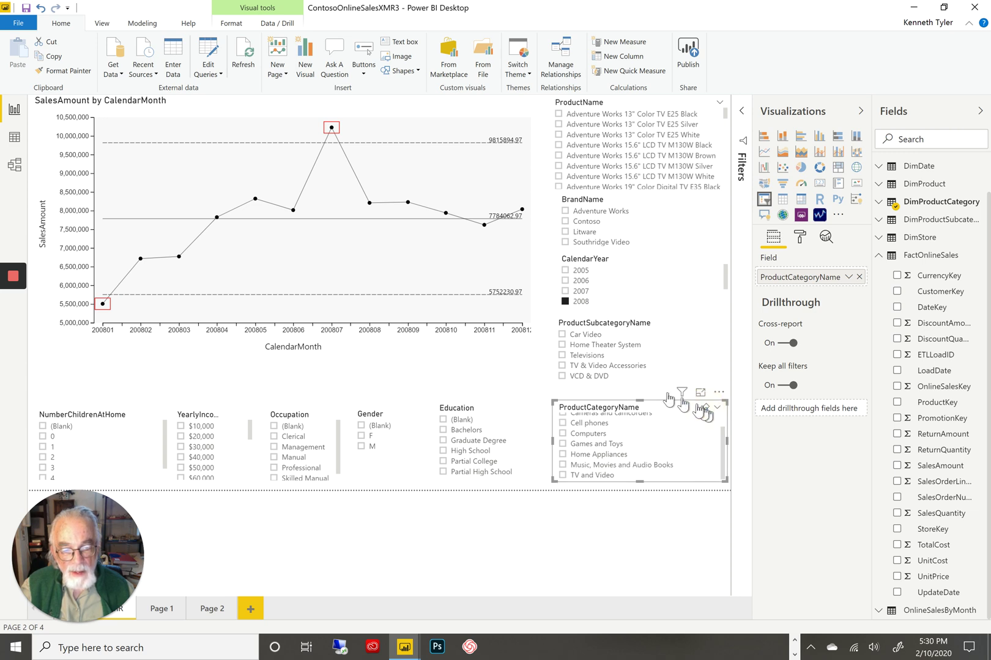
Step: Filter by subcategories Air Conditioners, Audio Accessories, Audio Books, Bluetooth Headphones, Boxed Games, ending on Camcorders
{"action": "left_click", "coordinate": [562, 335]}
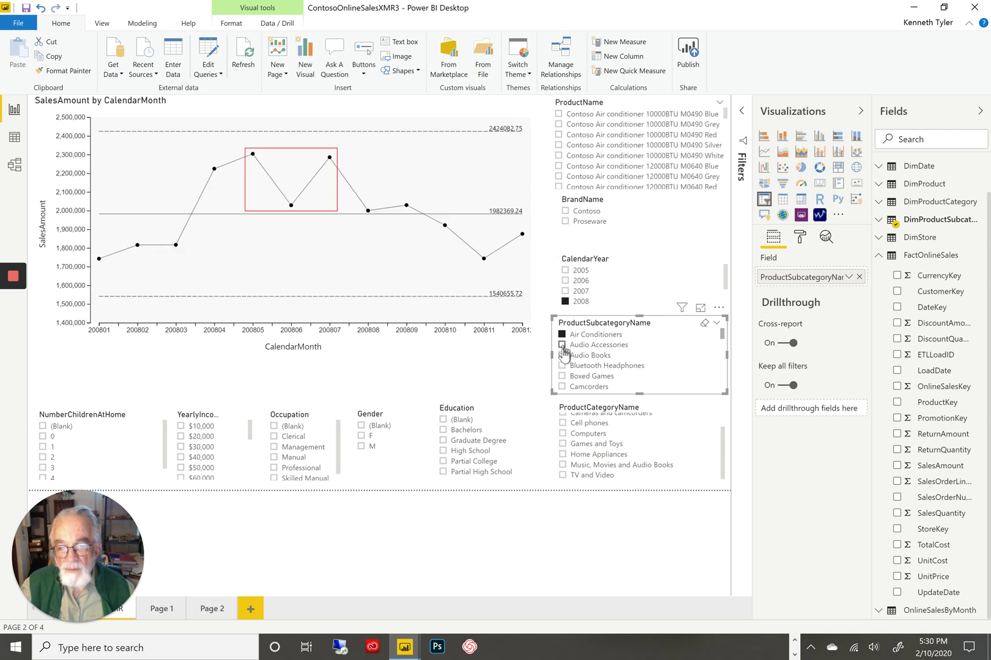
{"action": "left_click", "coordinate": [562, 345]}
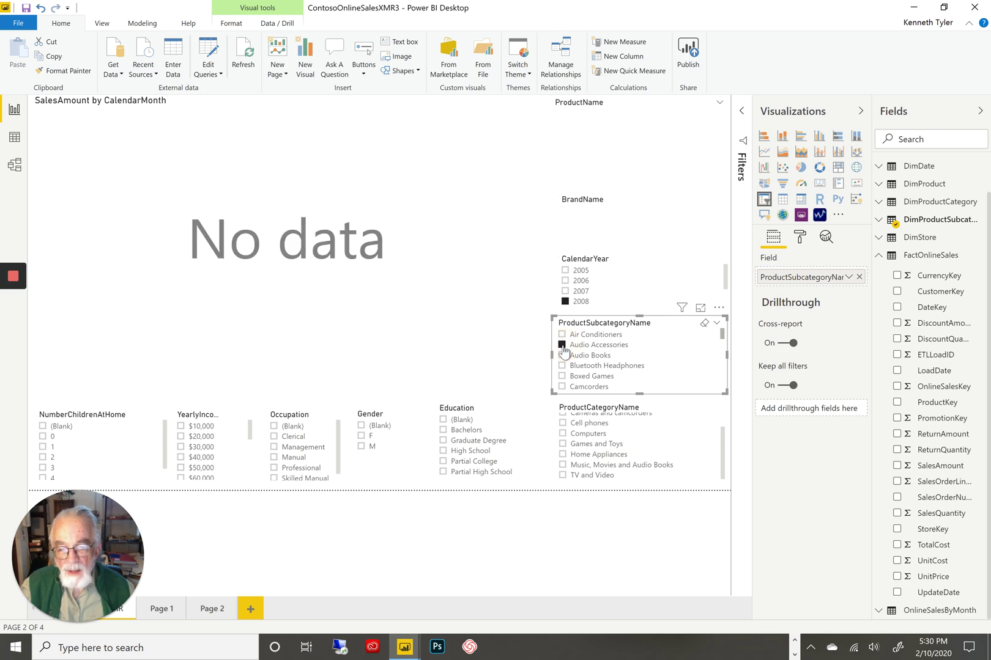
{"action": "left_click", "coordinate": [562, 334]}
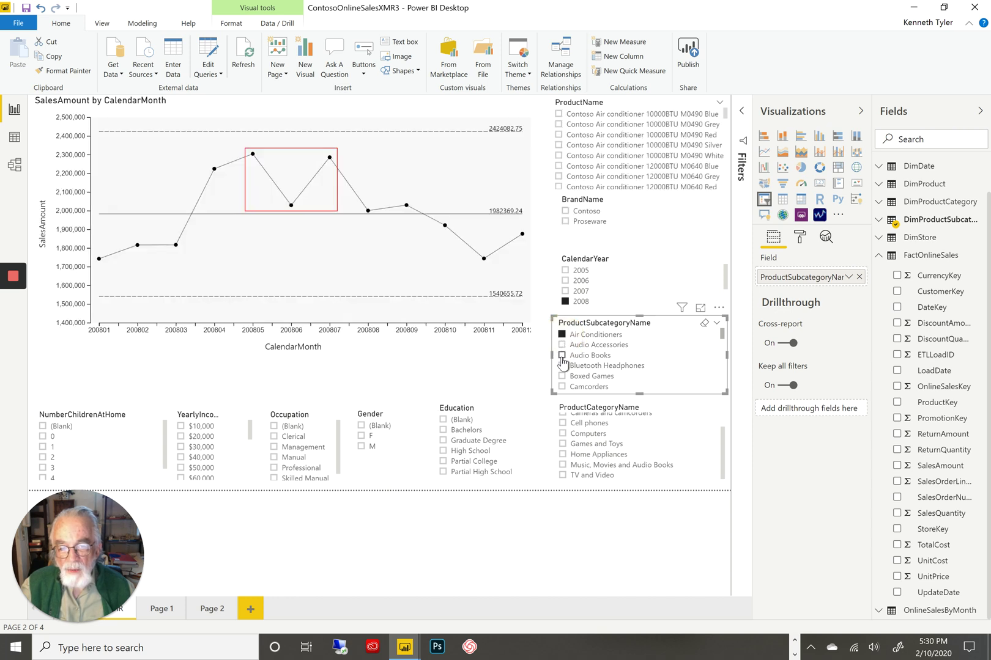
{"action": "left_click", "coordinate": [562, 357]}
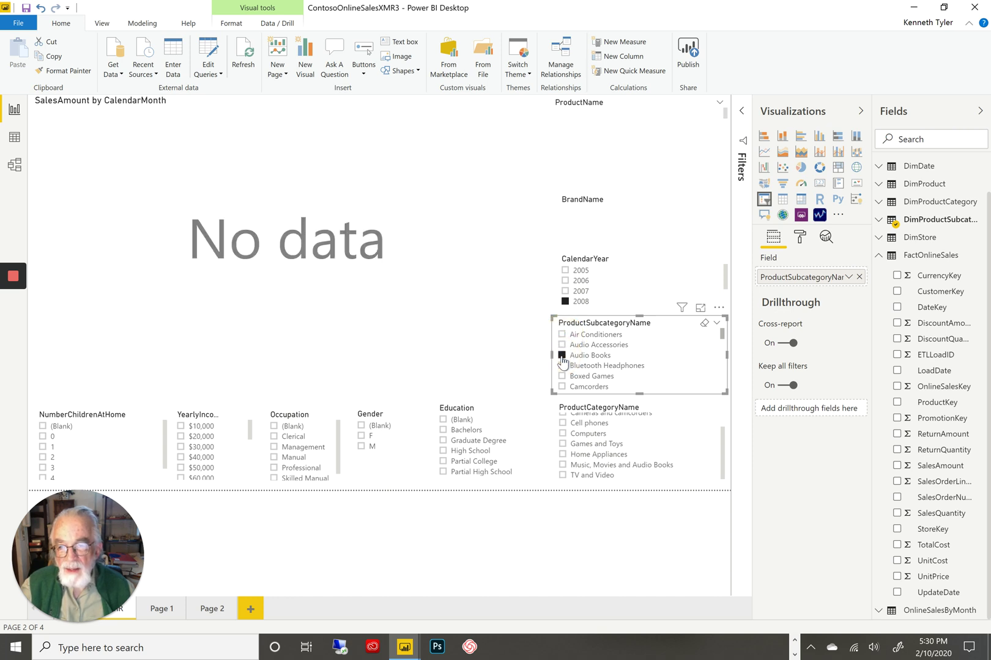
{"action": "left_click", "coordinate": [561, 366]}
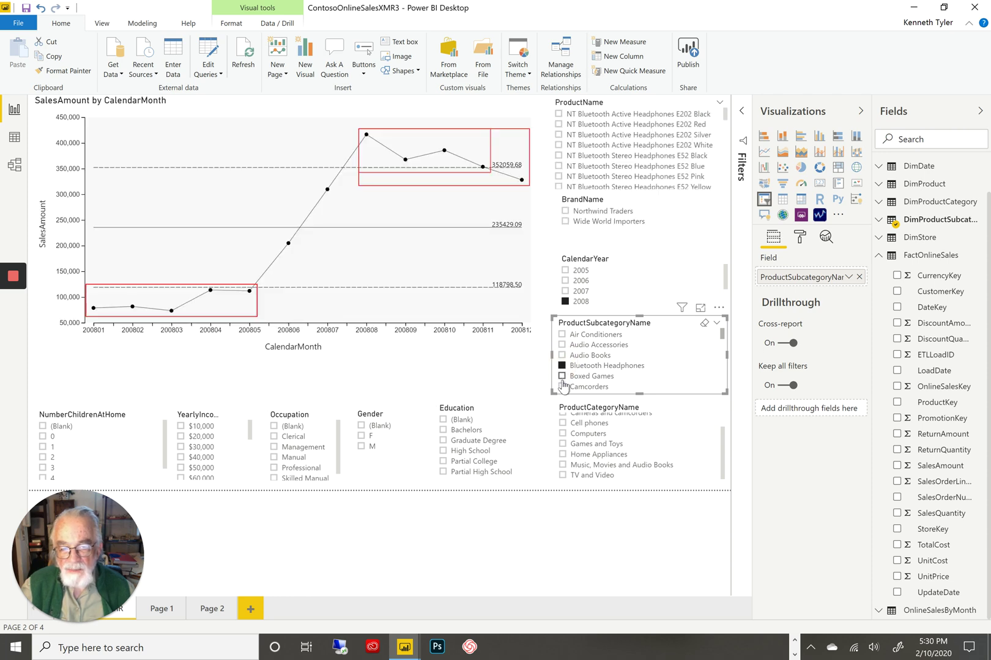
{"action": "left_click", "coordinate": [562, 376]}
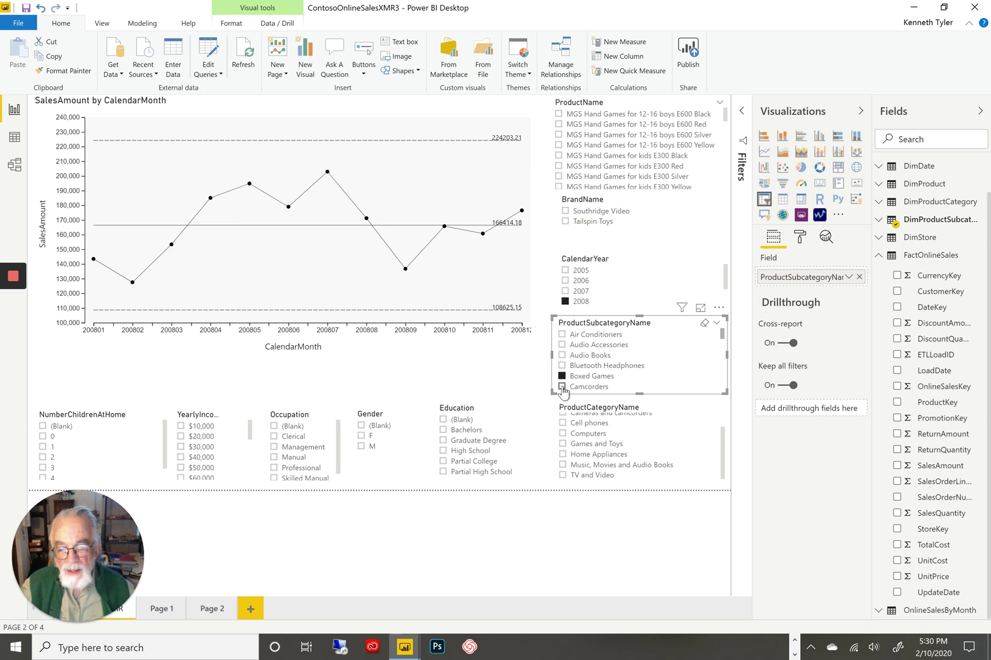
{"action": "left_click", "coordinate": [562, 387]}
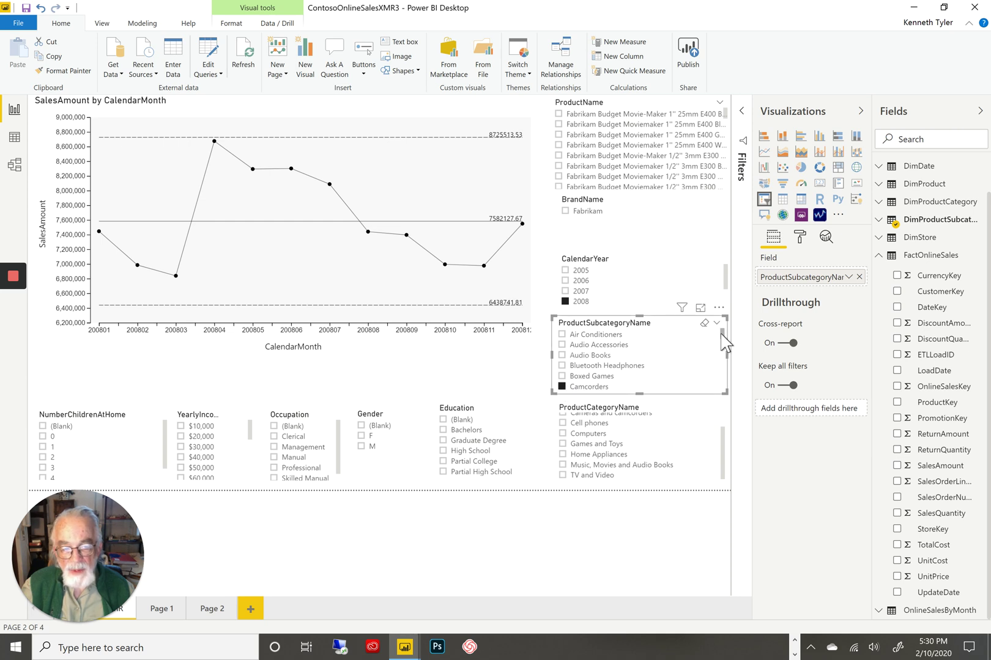
Step: Filter by Cameras & Camcorders Accessories, Car Video, Cell phones Accessories, Coffee Machines, Computer Setup & Service
{"action": "scroll", "coordinate": [722, 334], "scroll_direction": "down", "scroll_amount": 3}
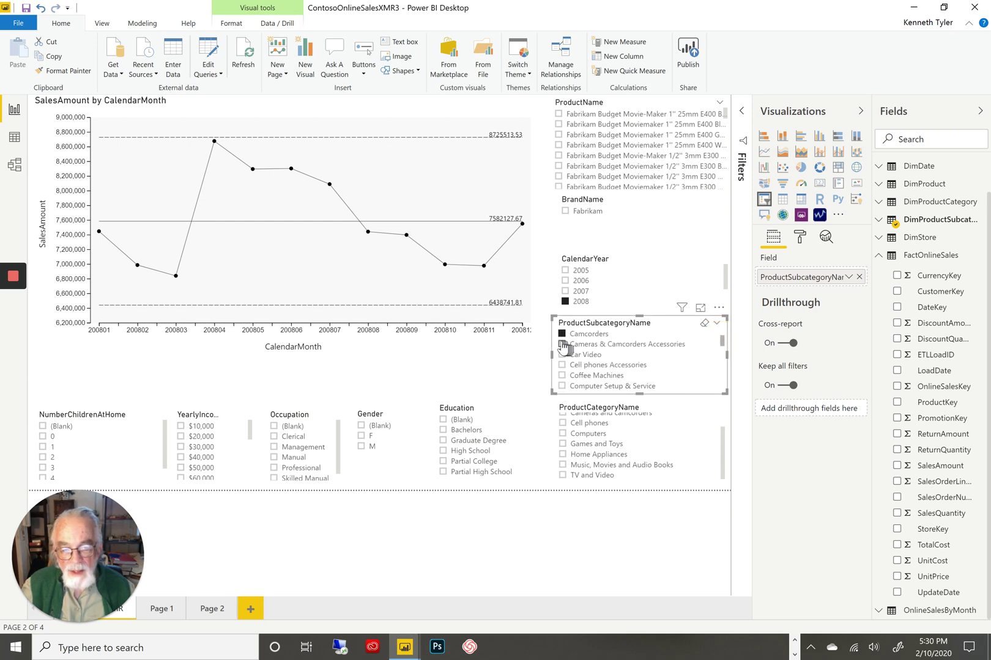
{"action": "left_click", "coordinate": [562, 344]}
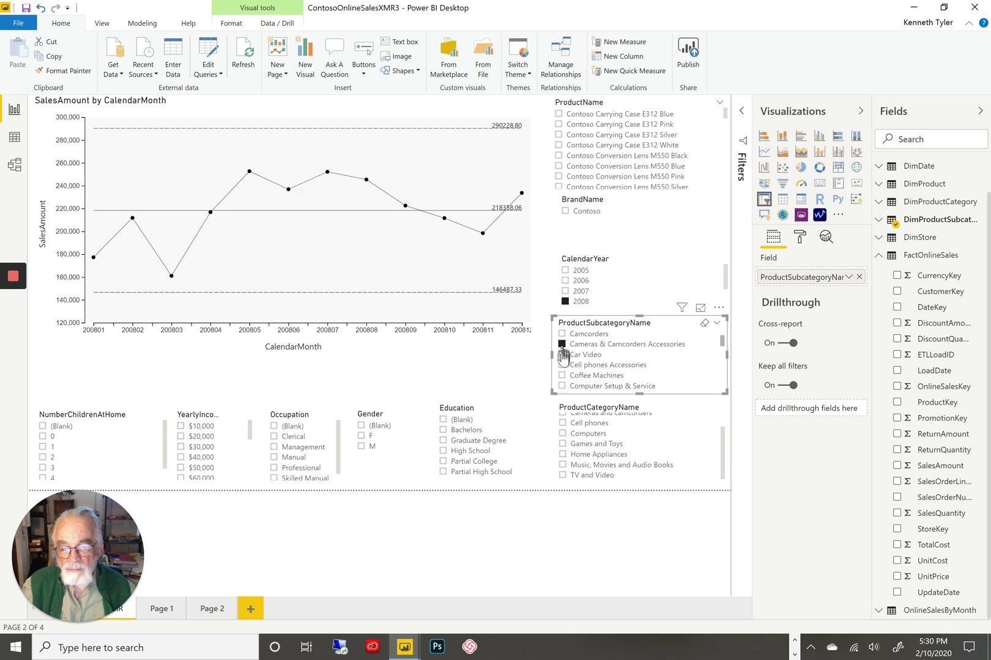
{"action": "left_click", "coordinate": [562, 355]}
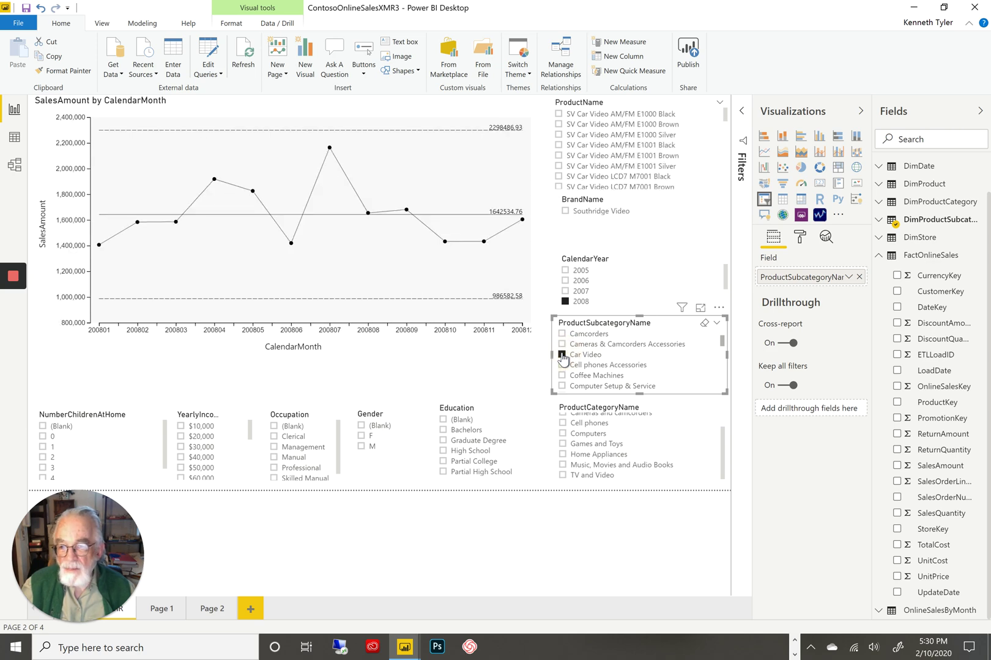
{"action": "left_click", "coordinate": [562, 365]}
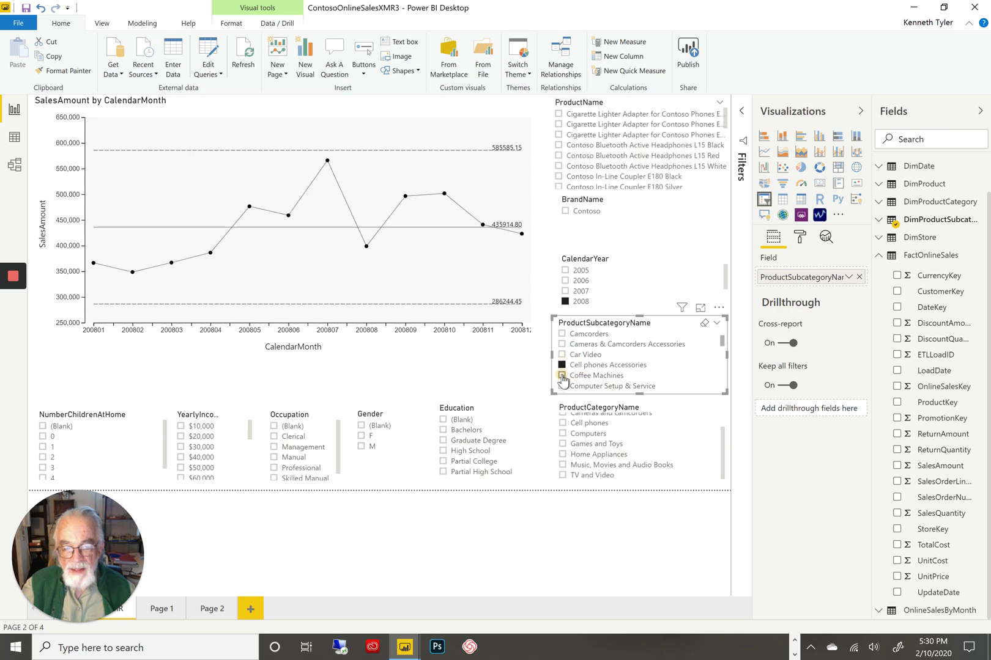
{"action": "left_click", "coordinate": [562, 375]}
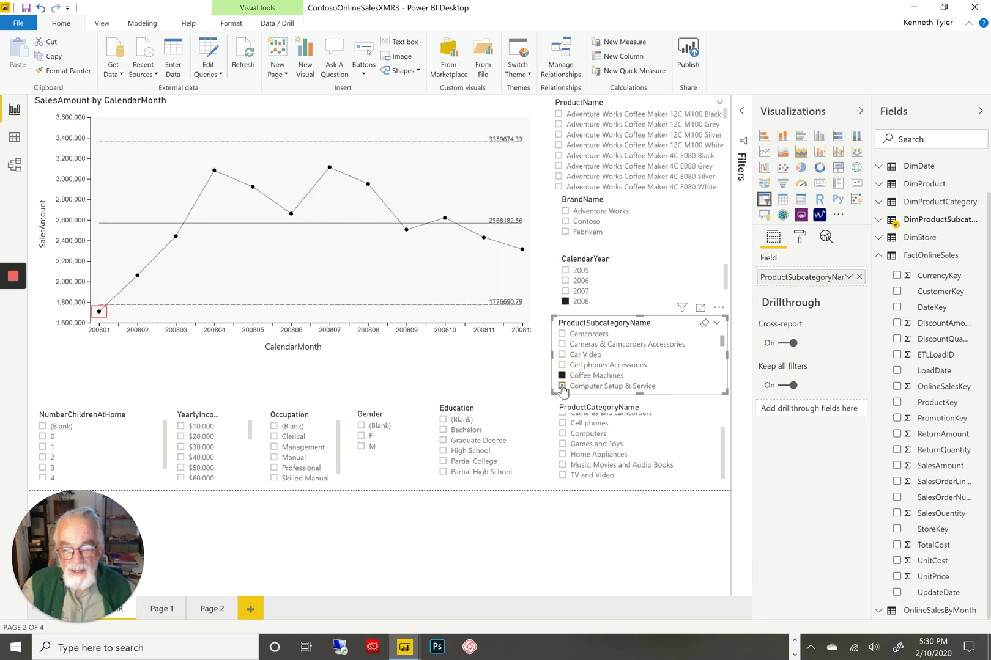
{"action": "left_click", "coordinate": [562, 387]}
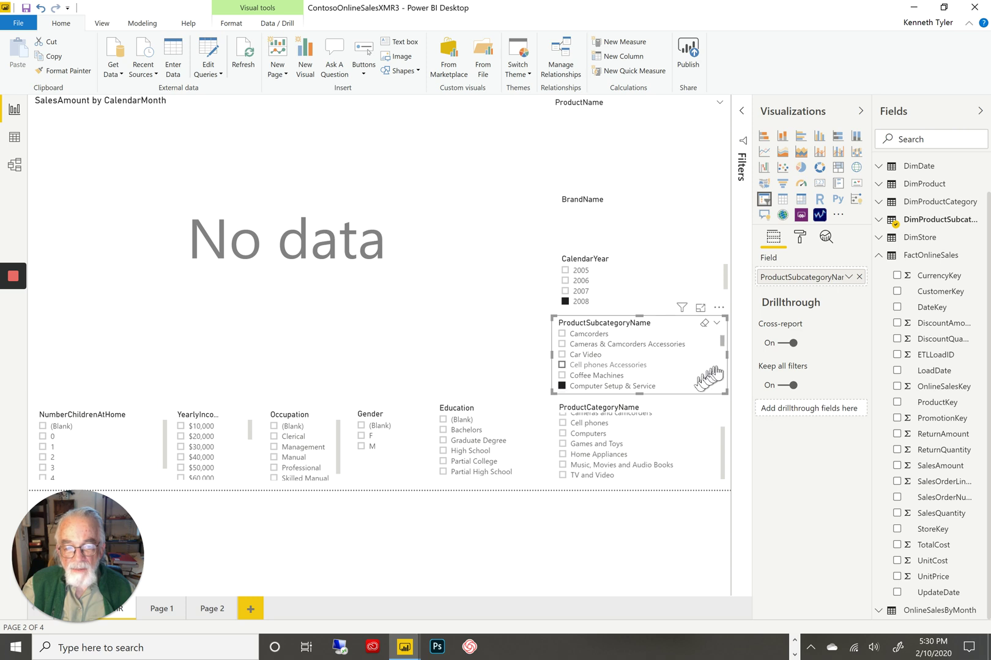
Step: Filter by Computers Accessories, Desktops, Digital Cameras, Digital SLR Cameras, ending on Download Games
{"action": "scroll", "coordinate": [722, 350], "scroll_direction": "down", "scroll_amount": 2}
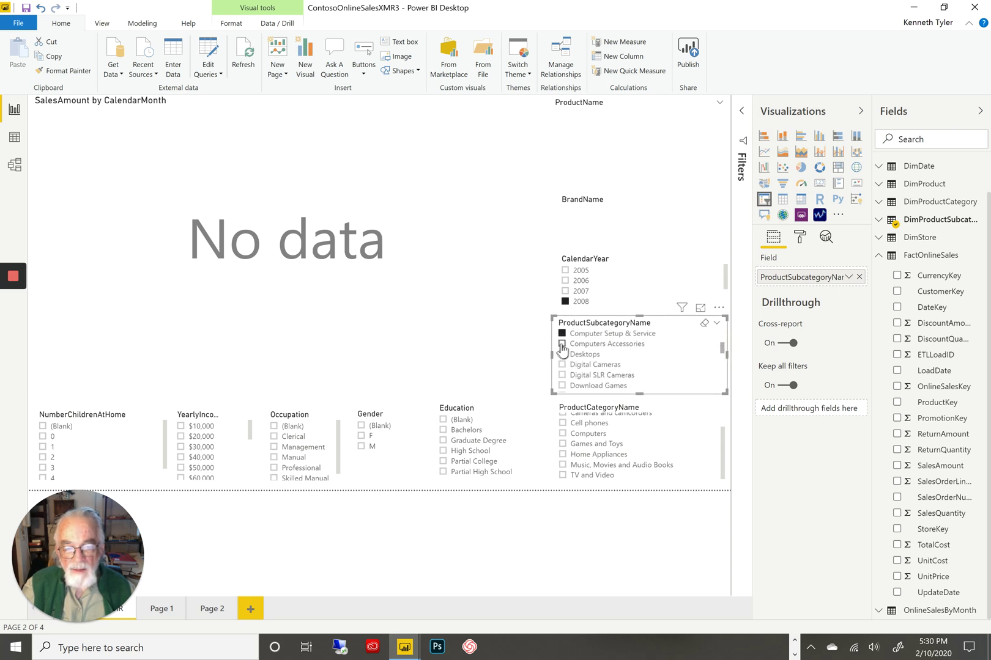
{"action": "left_click", "coordinate": [561, 345]}
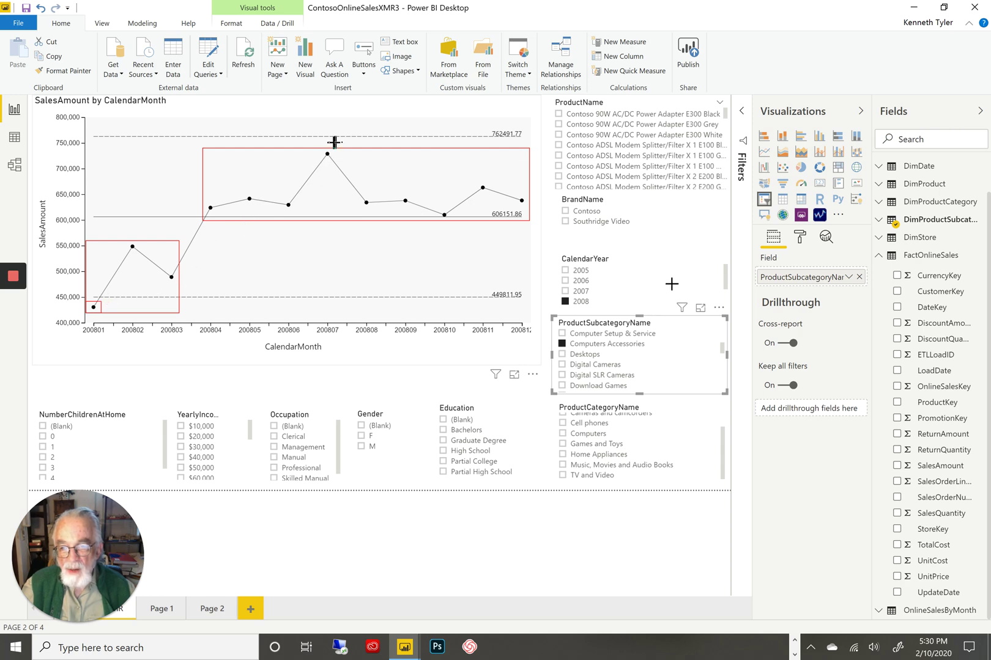
{"action": "left_click", "coordinate": [562, 354]}
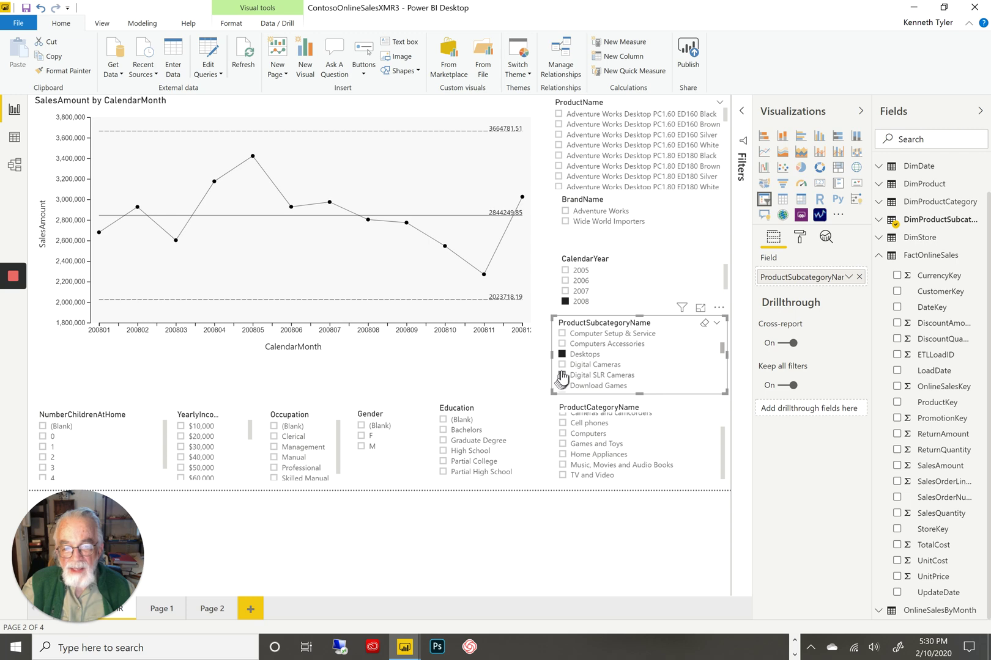
{"action": "left_click", "coordinate": [562, 366]}
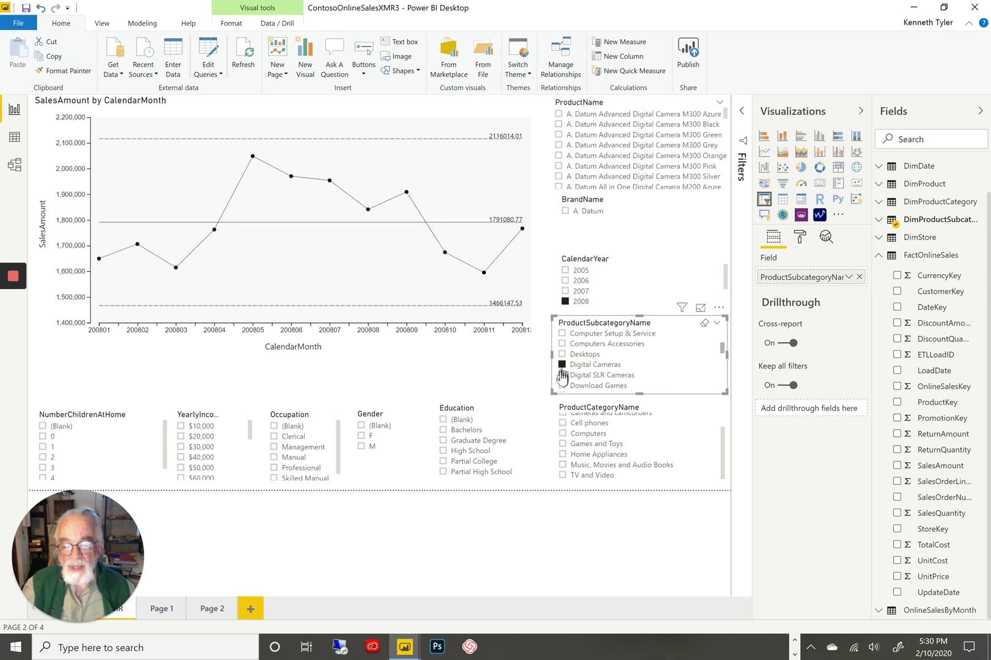
{"action": "left_click", "coordinate": [562, 375]}
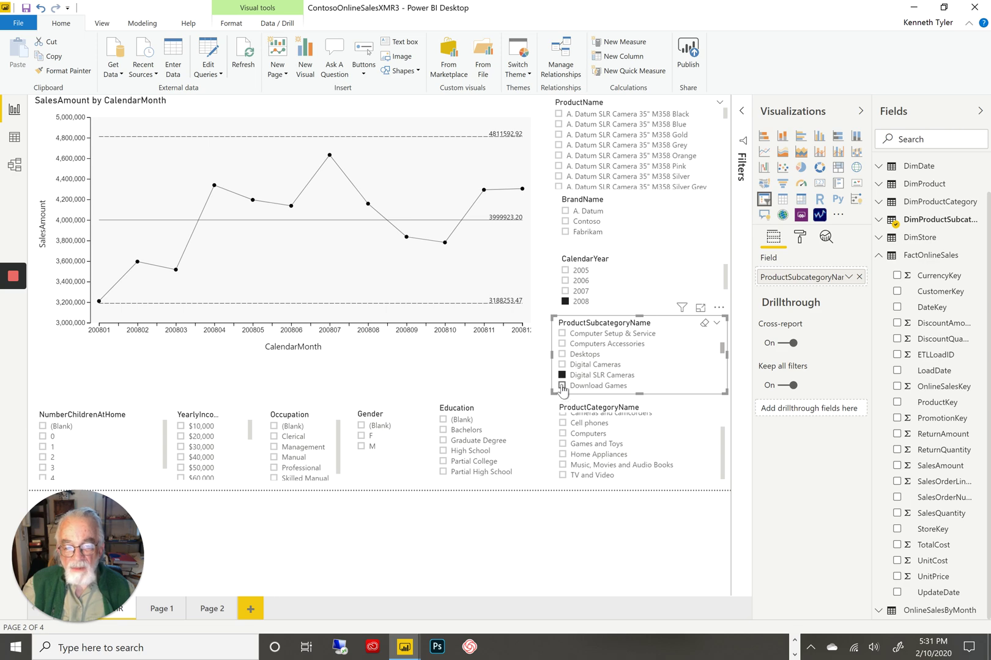
{"action": "left_click", "coordinate": [562, 386]}
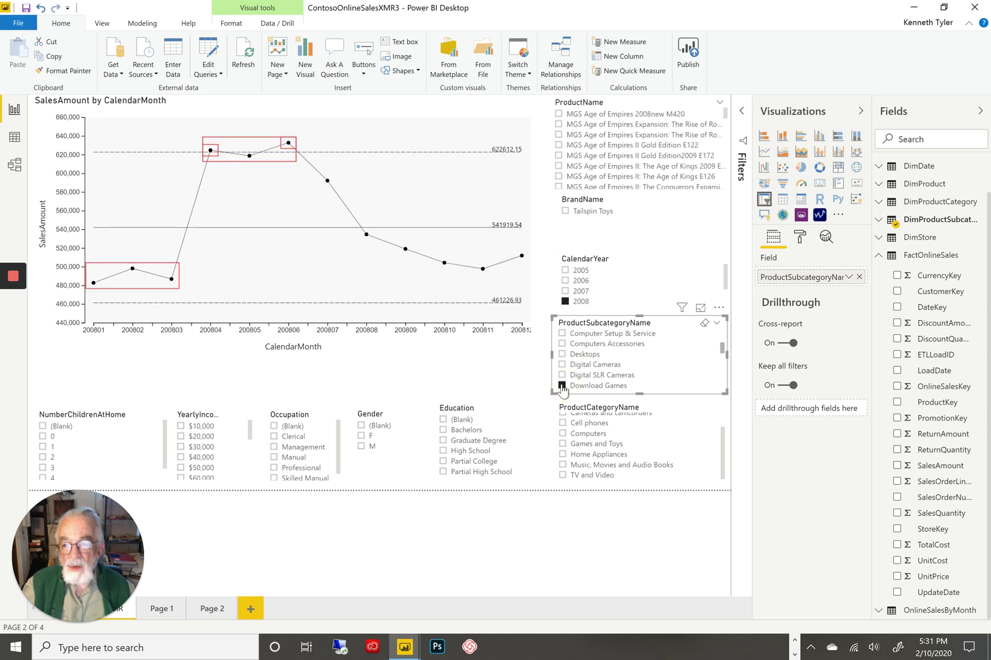